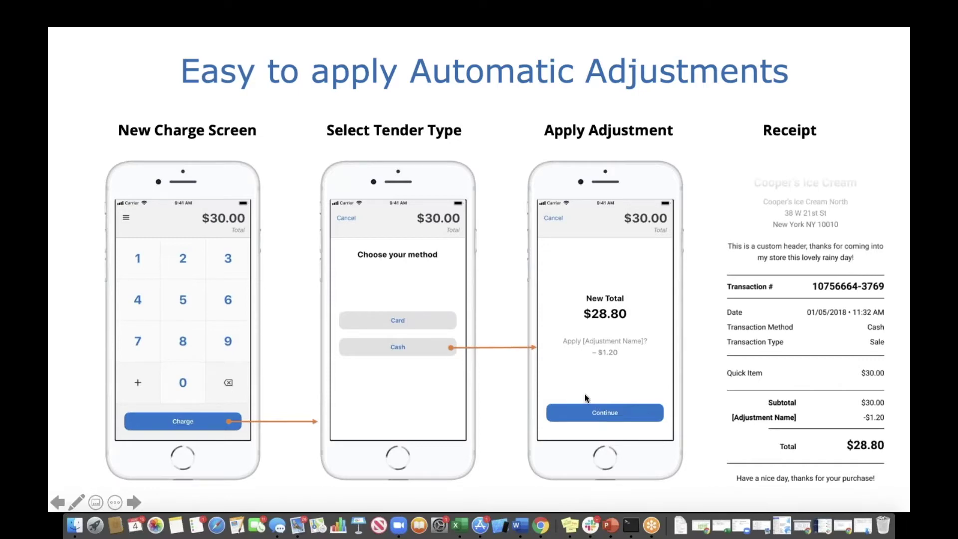
# - Advance to the Automatic Adjustment on Virtual Terminal slide, then exit the slideshow
pyautogui.click(134, 503)
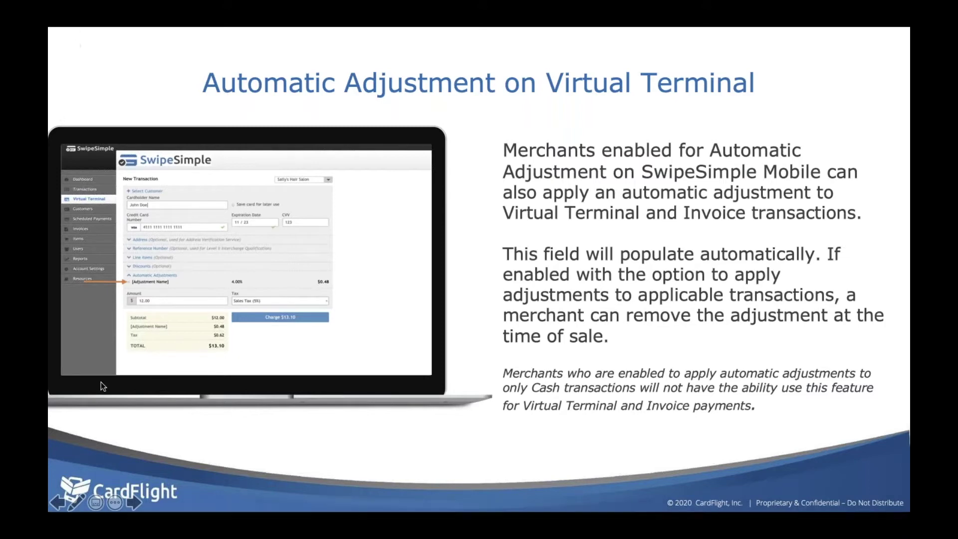
pyautogui.press('Escape')
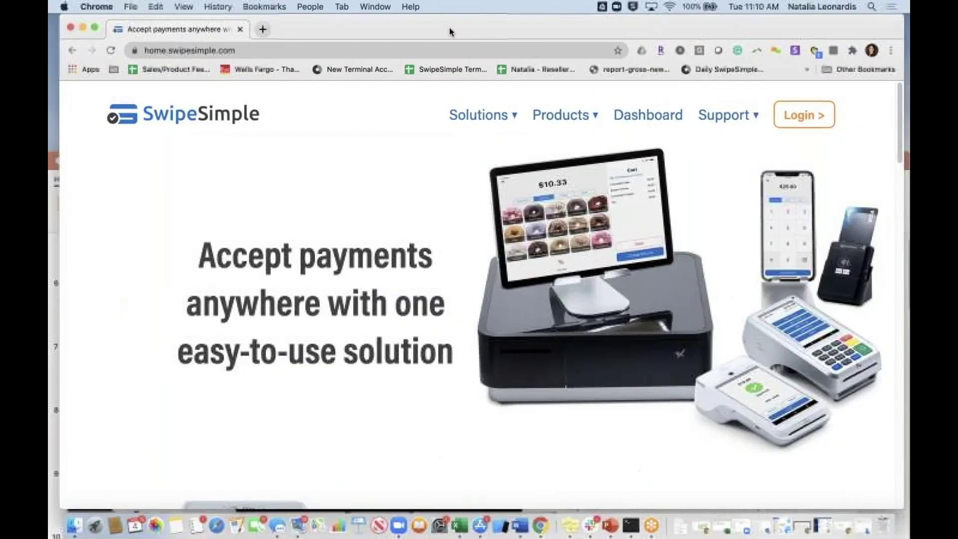
# - Sign in to the salon's merchant account with saved credentials, dismiss the password warning, and go to Transactions
pyautogui.moveTo(451, 19); pyautogui.dragTo(463, 19)
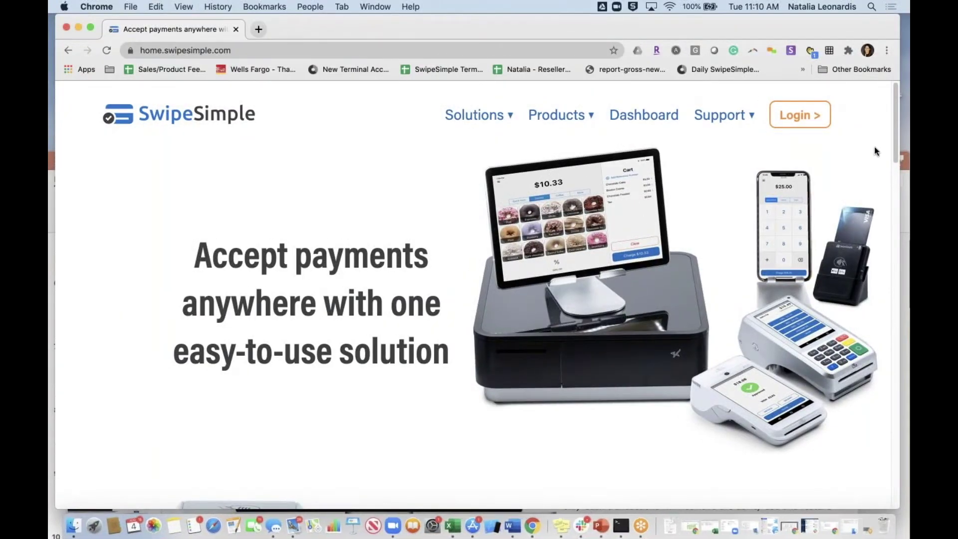
pyautogui.click(803, 105)
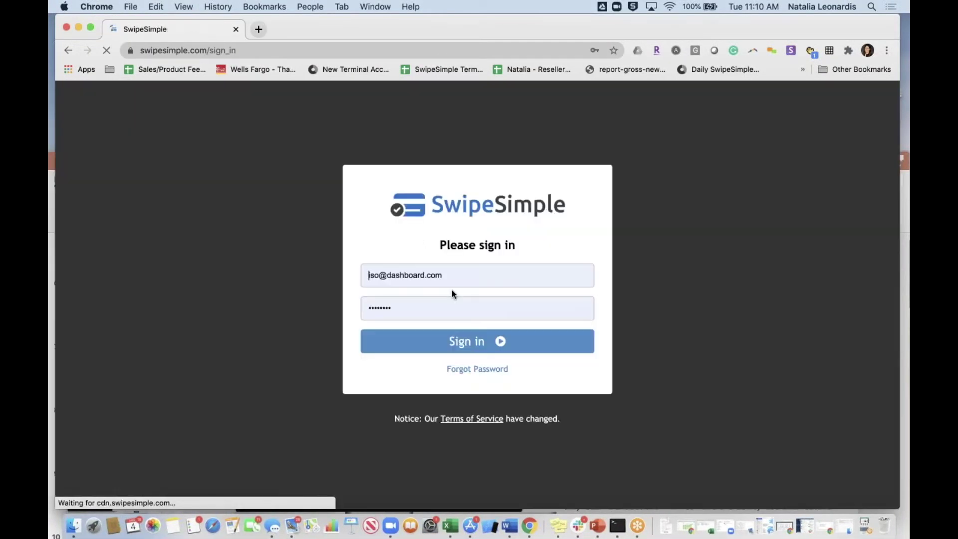
pyautogui.click(447, 309)
pyautogui.click(446, 346)
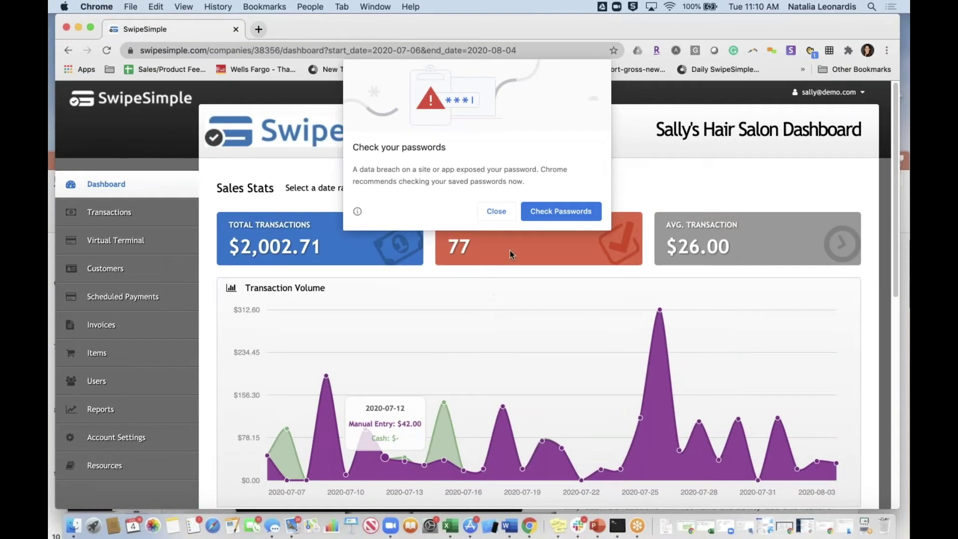
pyautogui.click(504, 216)
pyautogui.click(105, 212)
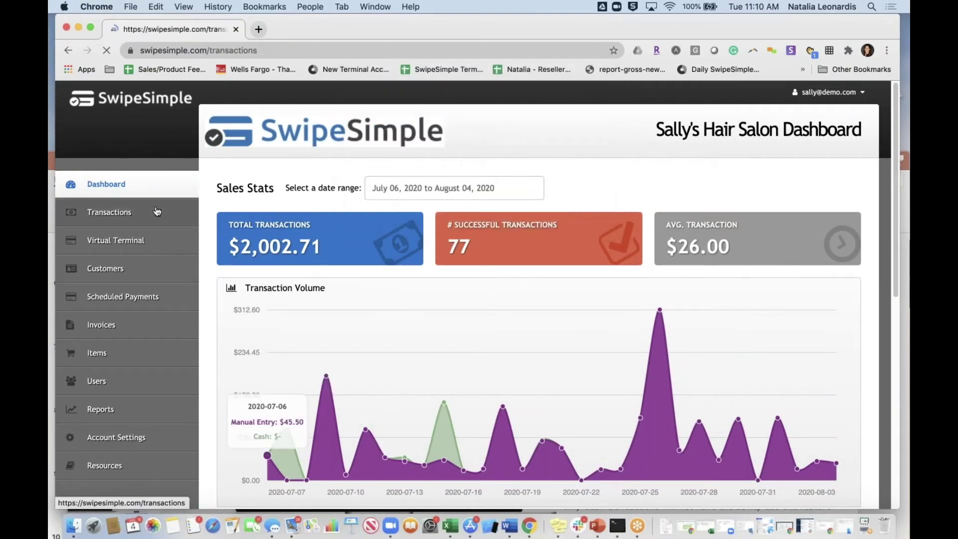
# - Browse the transactions table, then start a new Virtual Terminal transaction showing the 3.95% SVC Fee
pyautogui.scroll(-3, 539, 295)
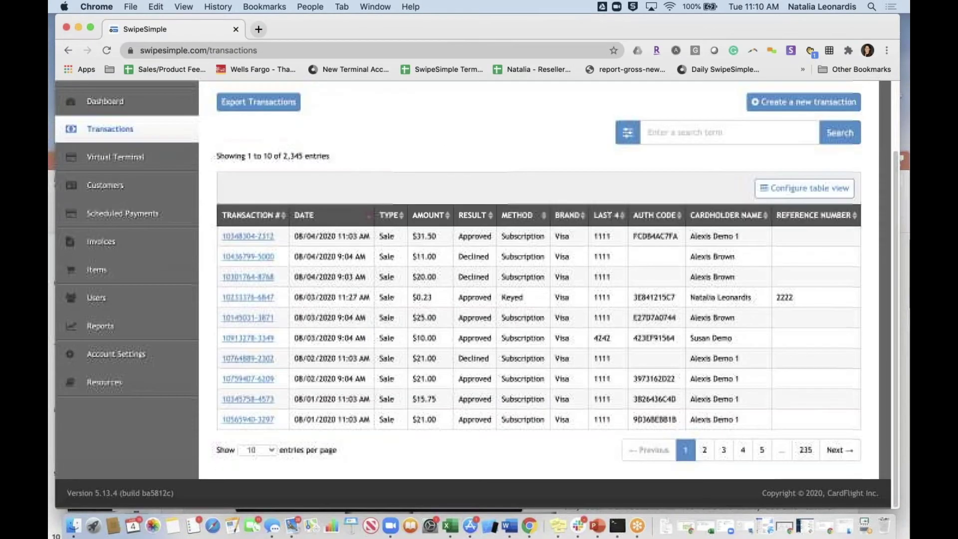
pyautogui.scroll(2, 539, 294)
pyautogui.scroll(2, 137, 236)
pyautogui.click(137, 235)
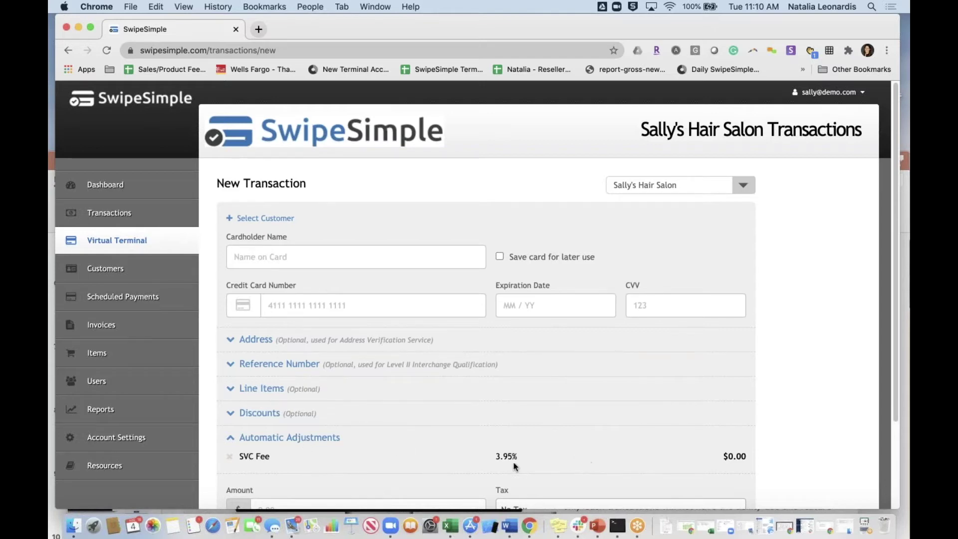
# - Enter a 40.00 amount so the SVC Fee adds $1.58 for a $41.58 total
pyautogui.scroll(-2, 500, 425)
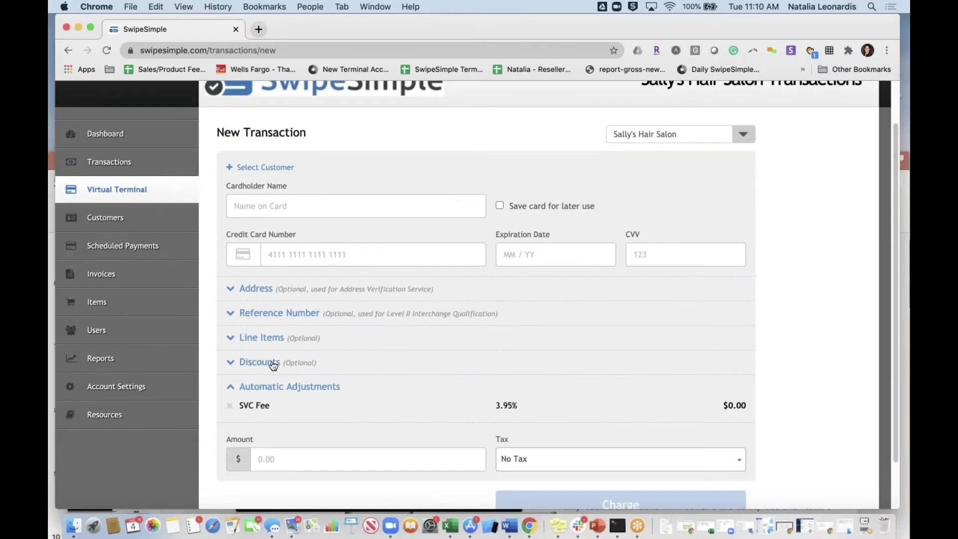
pyautogui.click(302, 460)
pyautogui.click(300, 430)
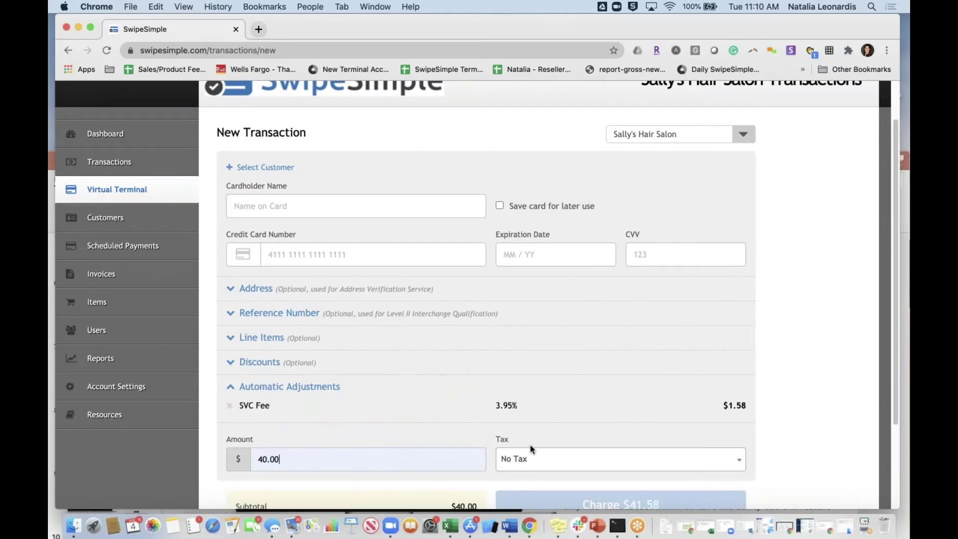
pyautogui.scroll(-2, 531, 450)
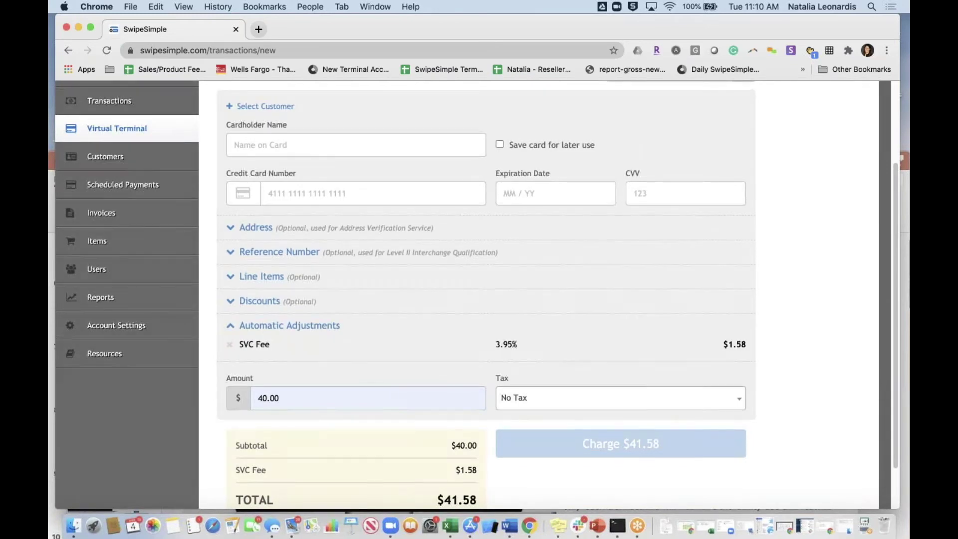
pyautogui.scroll(-2, 474, 422)
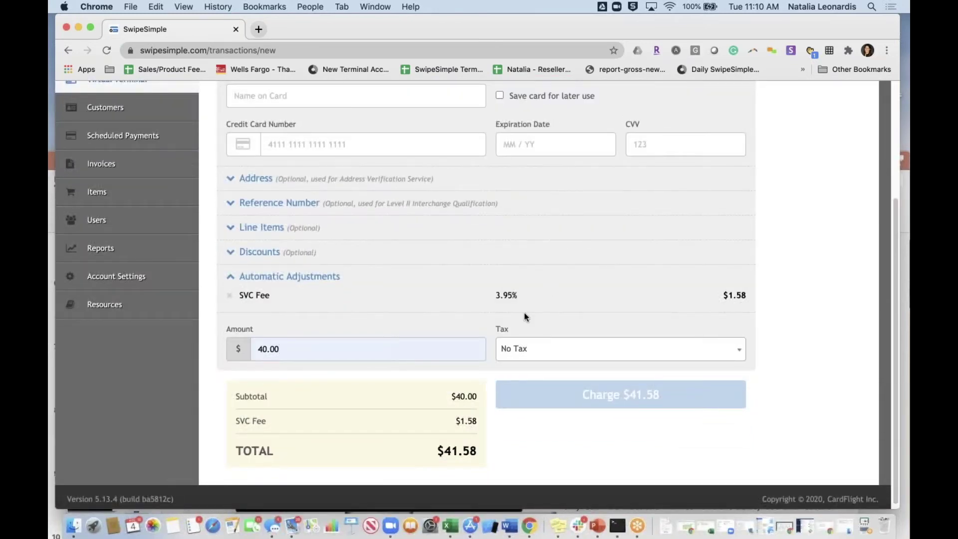
pyautogui.scroll(3, 573, 308)
# - Expand the Discounts and Address sections, review the totals, then open the Customers list
pyautogui.click(310, 329)
pyautogui.click(310, 258)
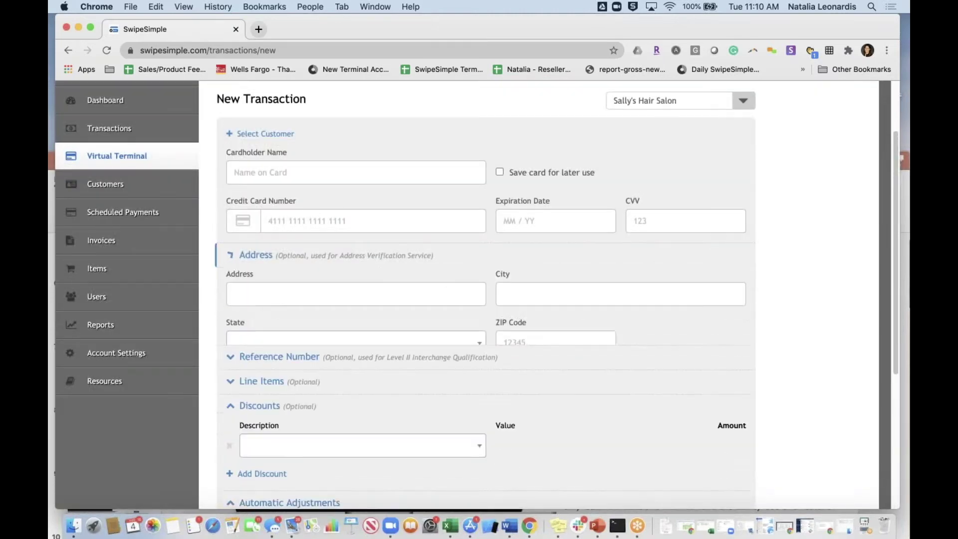
pyautogui.click(321, 172)
pyautogui.click(607, 322)
pyautogui.scroll(-3, 607, 322)
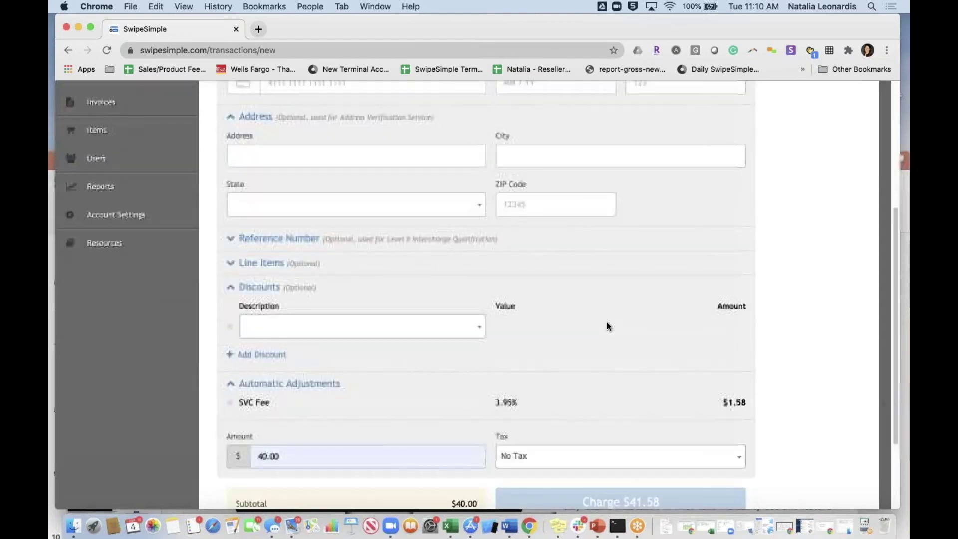
pyautogui.scroll(-2, 361, 407)
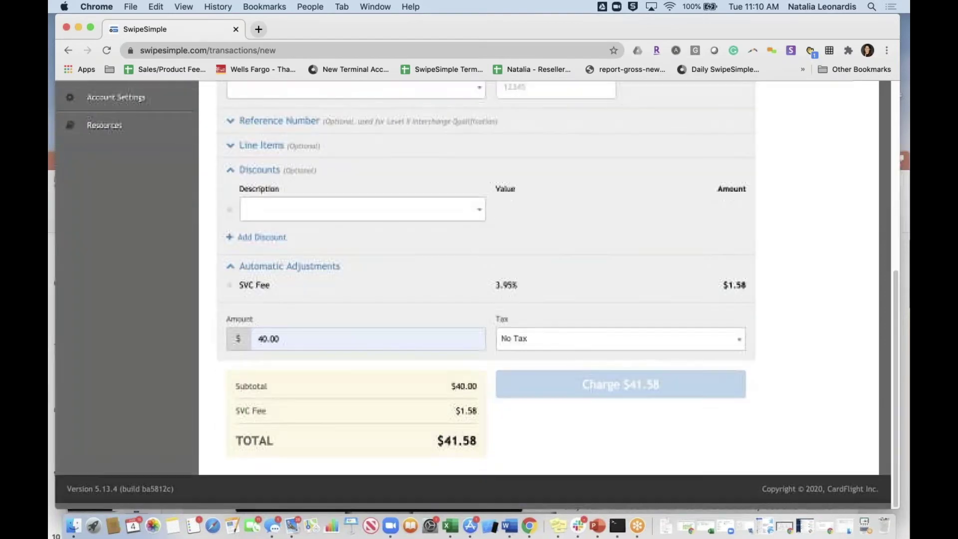
pyautogui.scroll(3, 487, 295)
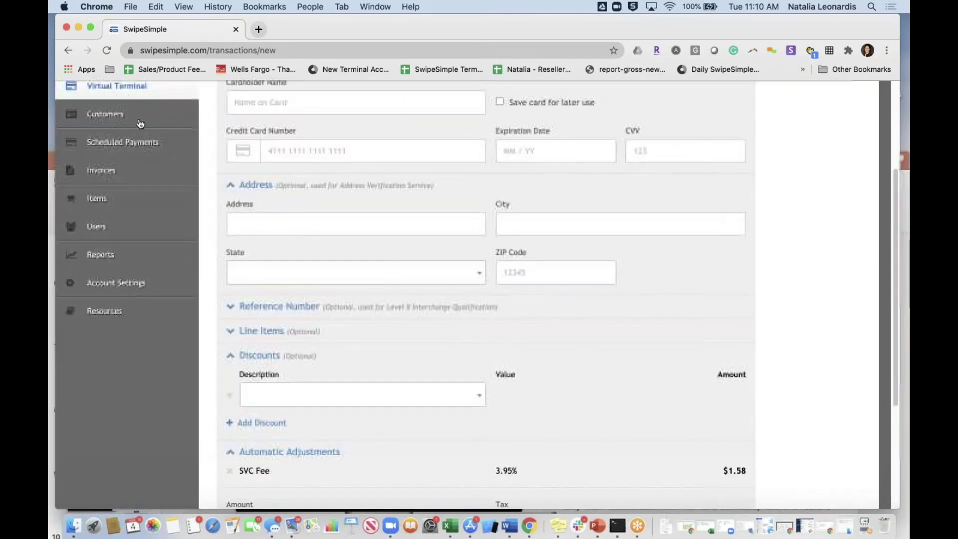
pyautogui.click(170, 118)
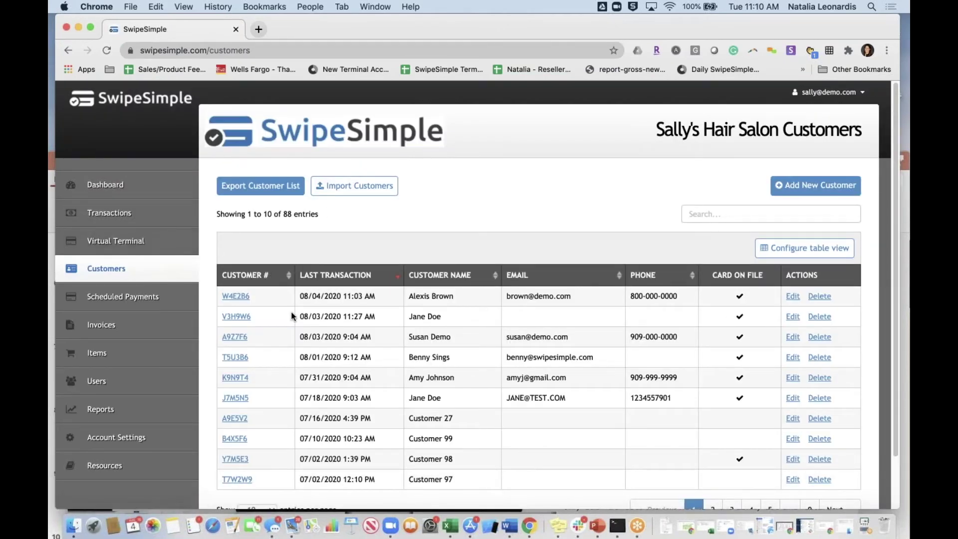
# - Open Scheduled Payments filtered to the 10 paused subscriptions, then go to Invoices
pyautogui.click(124, 303)
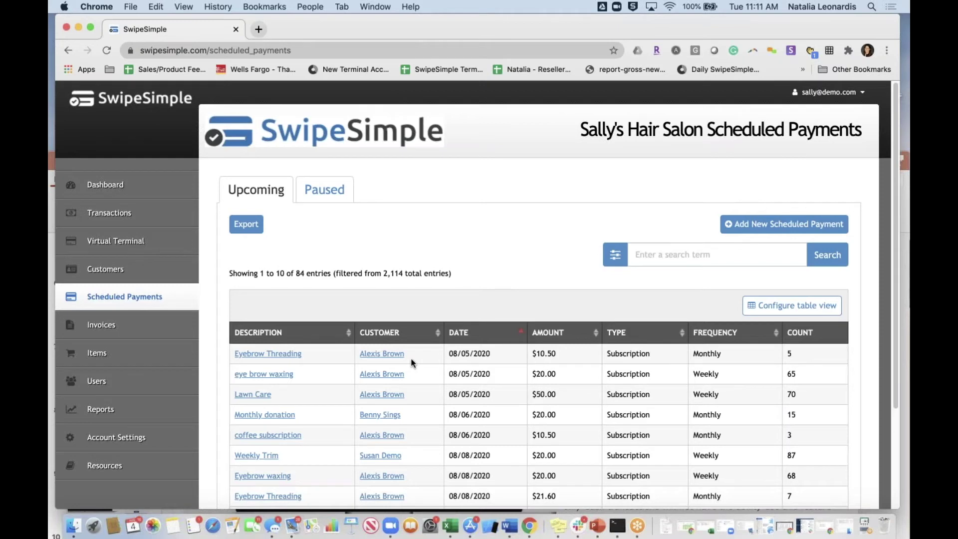
pyautogui.click(327, 192)
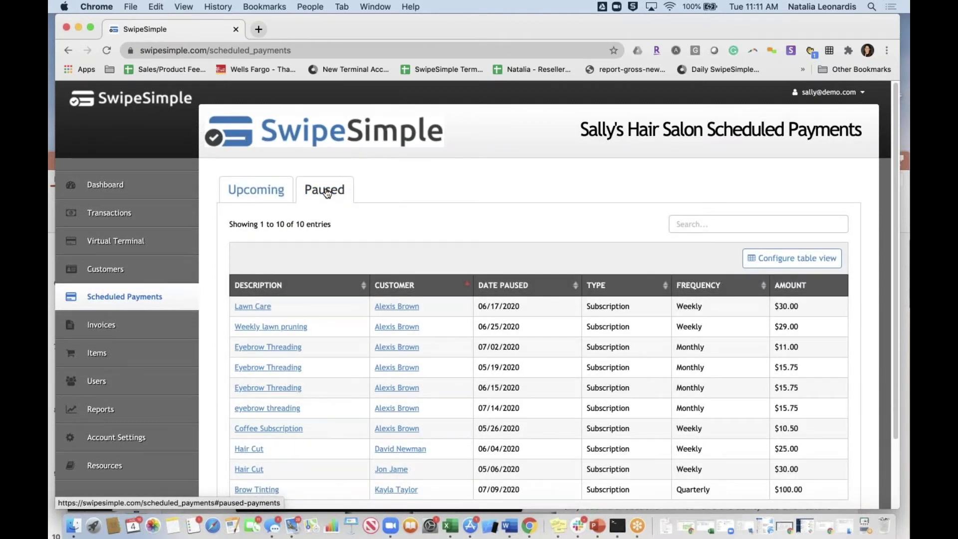
pyautogui.scroll(-3, 327, 192)
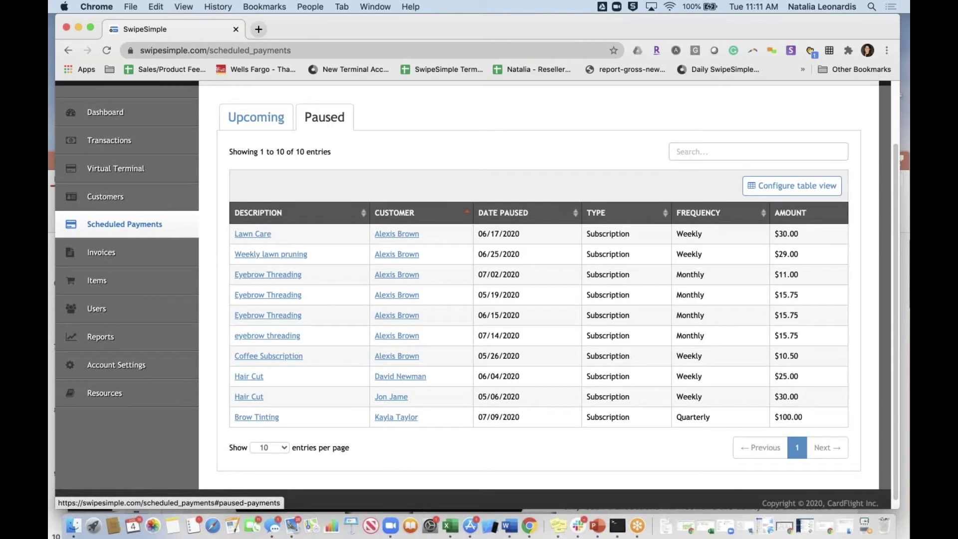
pyautogui.click(170, 257)
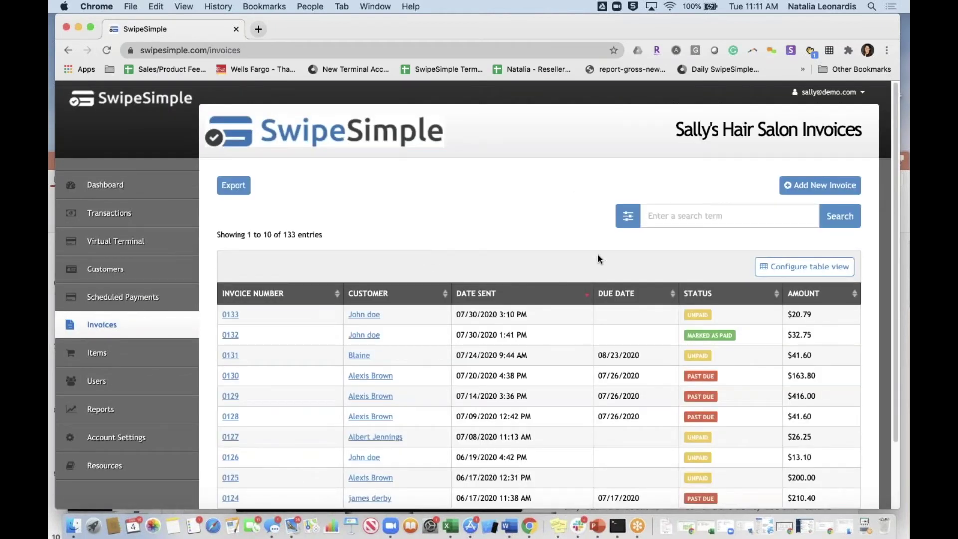
# - Start a new invoice for the demo customer with Bridal Package as the item
pyautogui.click(838, 190)
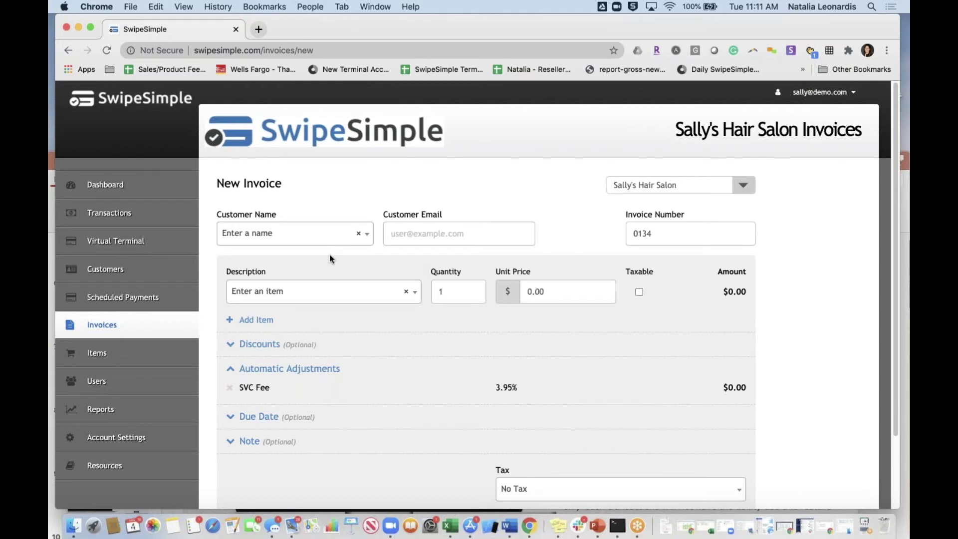
pyautogui.click(313, 236)
pyautogui.click(309, 303)
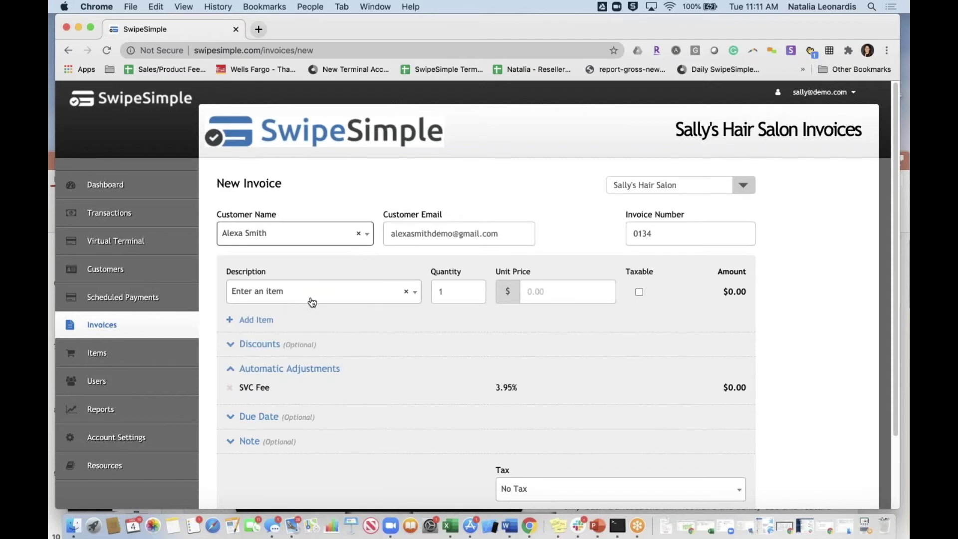
pyautogui.click(339, 299)
pyautogui.click(310, 361)
# - Price the Bridal Package at 100.00 and confirm the 3.95% SVC Fee brings the total to $103.95
pyautogui.click(571, 295)
pyautogui.write('100.00')
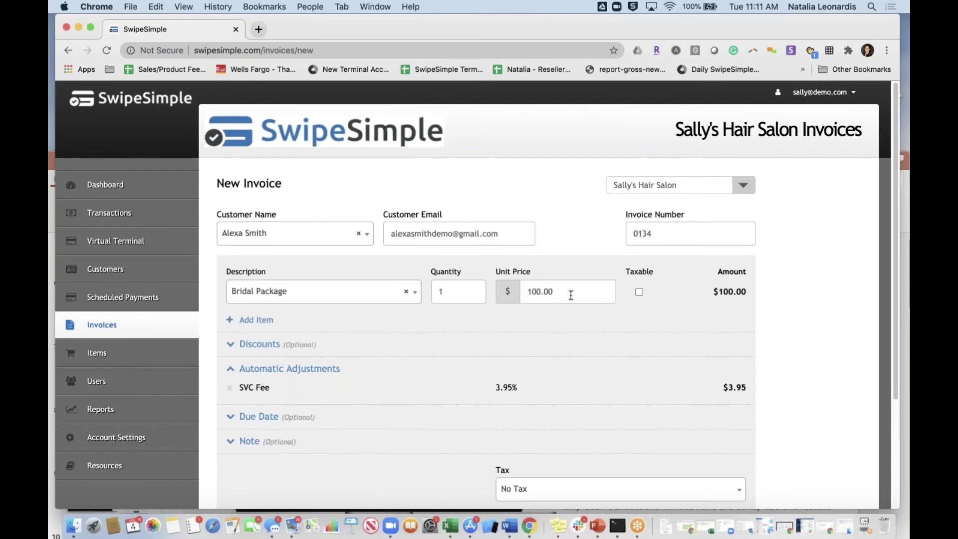
pyautogui.click(349, 350)
pyautogui.scroll(-2, 265, 394)
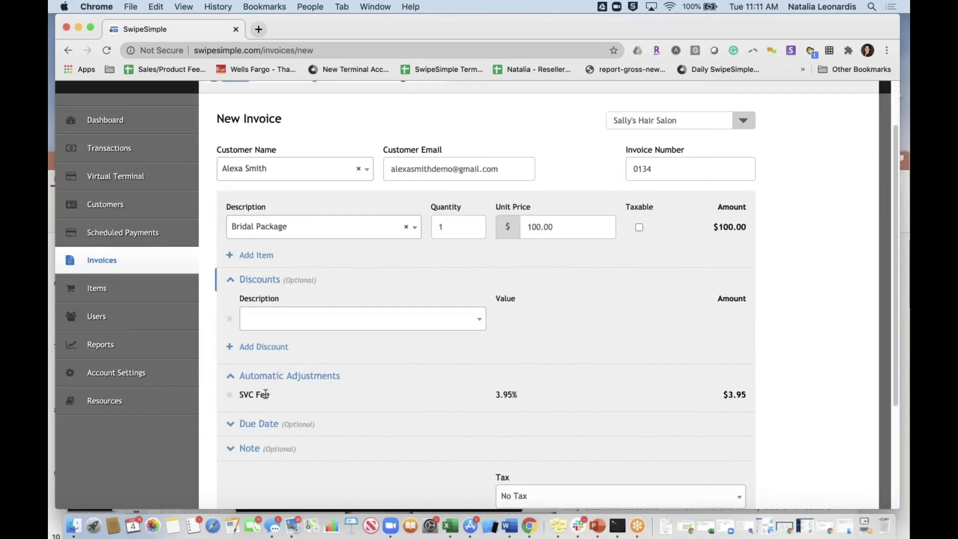
pyautogui.scroll(-3, 481, 446)
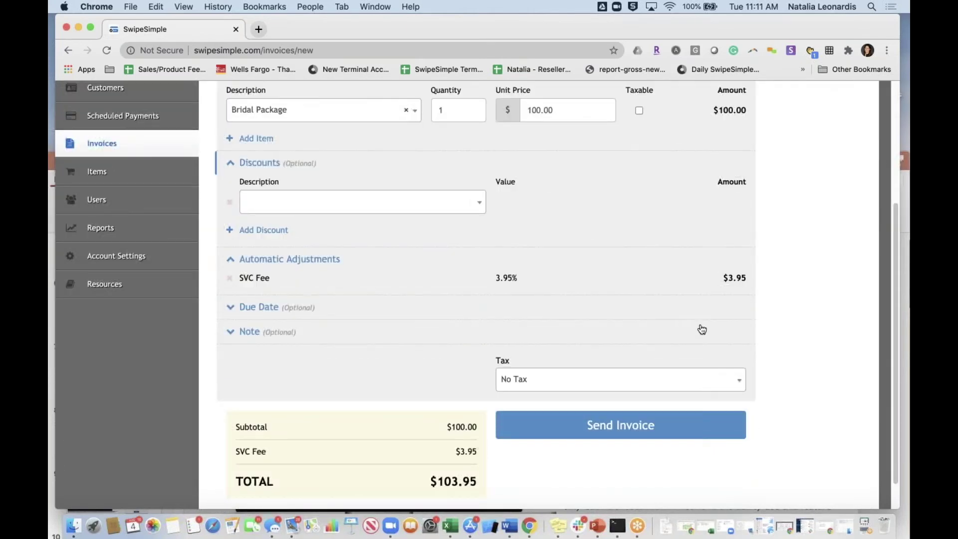
pyautogui.scroll(-1, 488, 476)
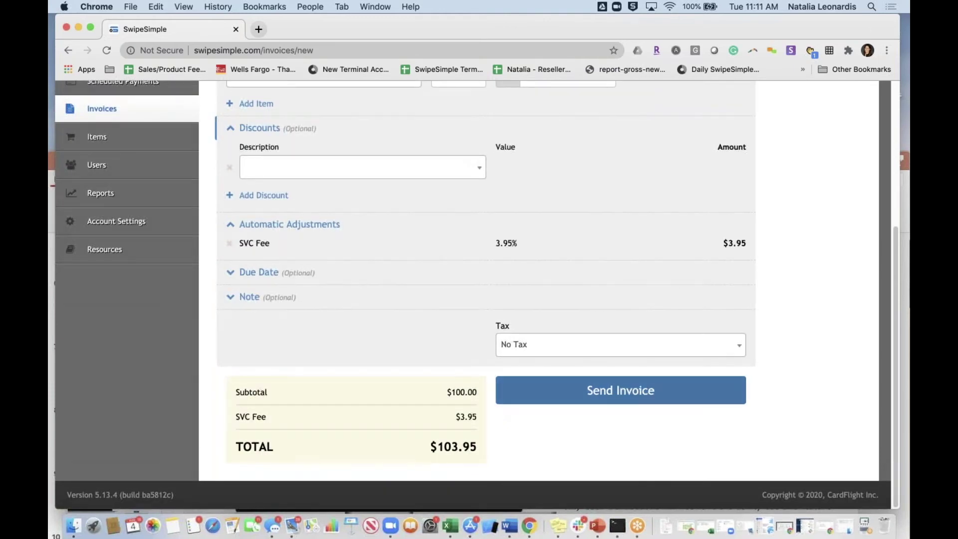
pyautogui.scroll(3, 364, 336)
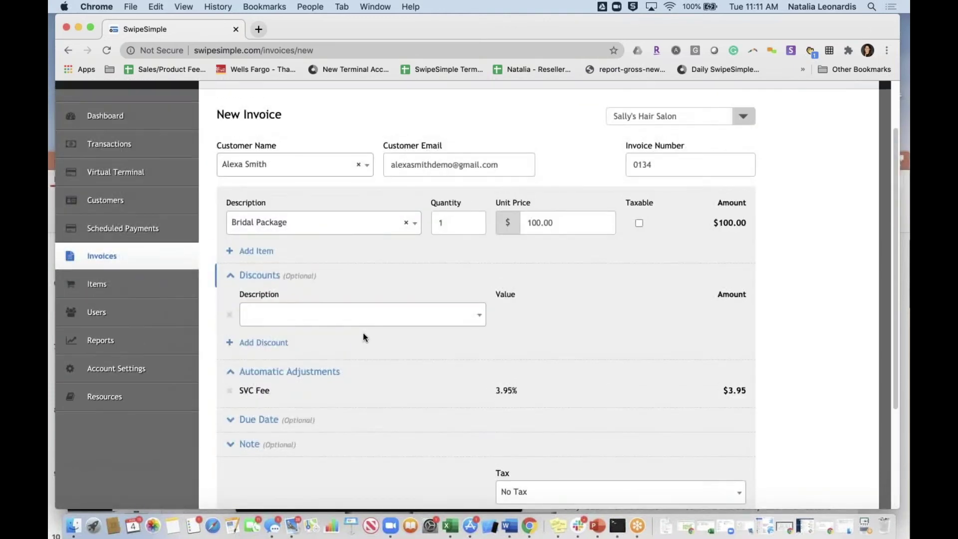
pyautogui.scroll(1, 364, 336)
# - Browse the salon's Items, Discounts and Categories tabs, then open Reports
pyautogui.click(120, 339)
pyautogui.scroll(-7, 524, 440)
pyautogui.scroll(7, 524, 437)
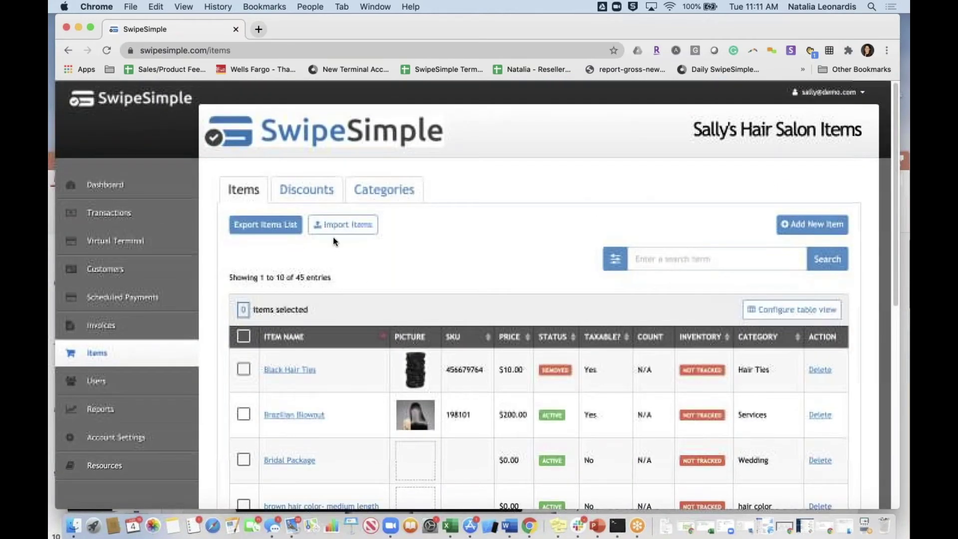
pyautogui.click(320, 192)
pyautogui.click(382, 192)
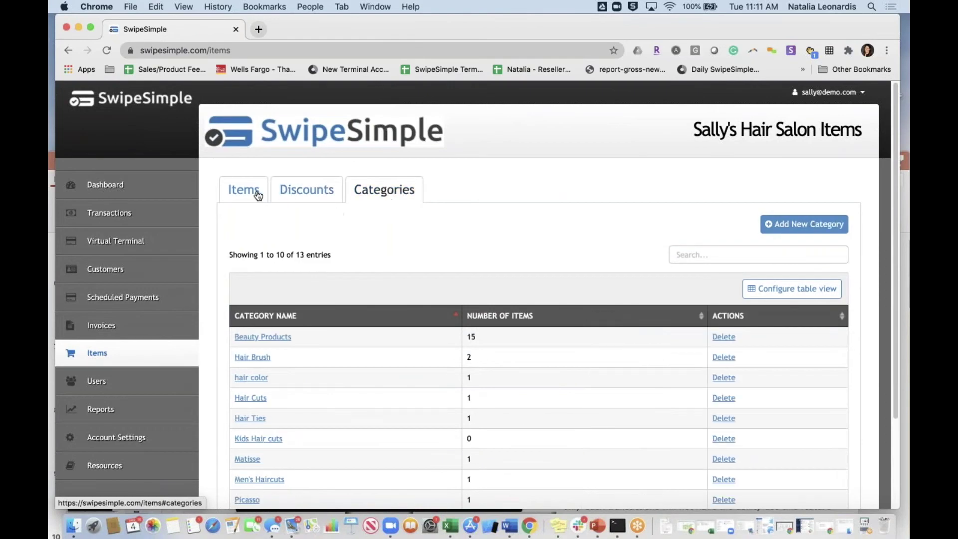
pyautogui.click(289, 184)
pyautogui.scroll(-5, 125, 269)
pyautogui.scroll(3, 125, 270)
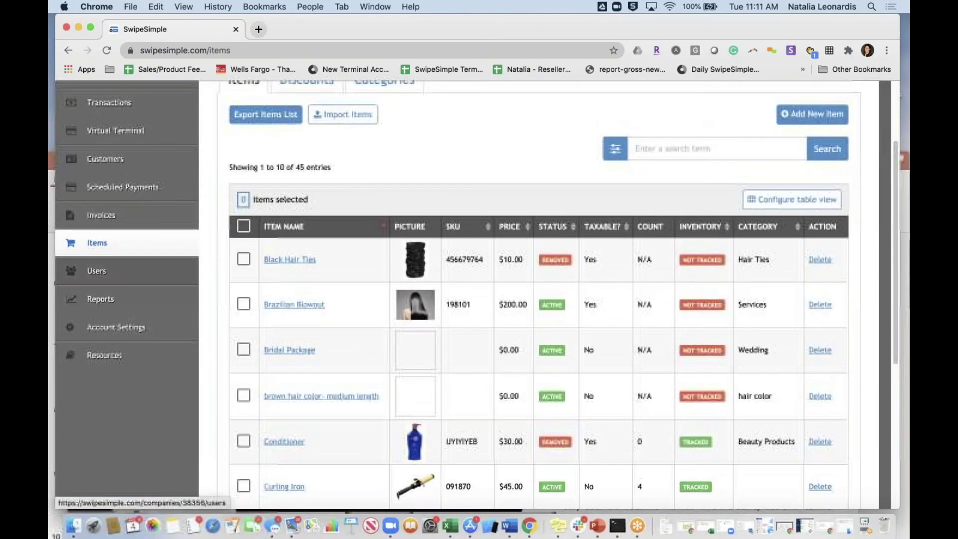
pyautogui.click(116, 299)
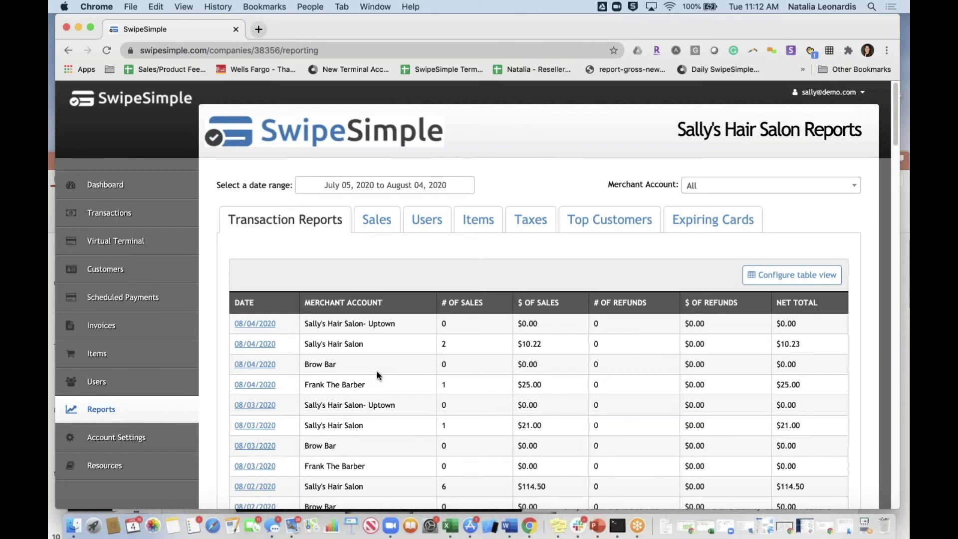
# - Check the Merchant Account choices, then open the Sales report and highlight its recent daily figures
pyautogui.click(706, 187)
pyautogui.click(460, 263)
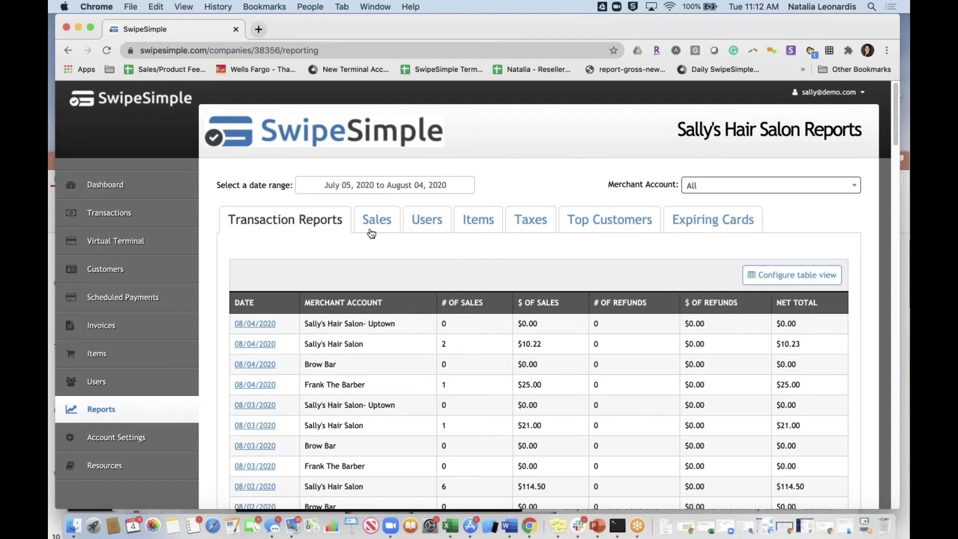
pyautogui.click(372, 234)
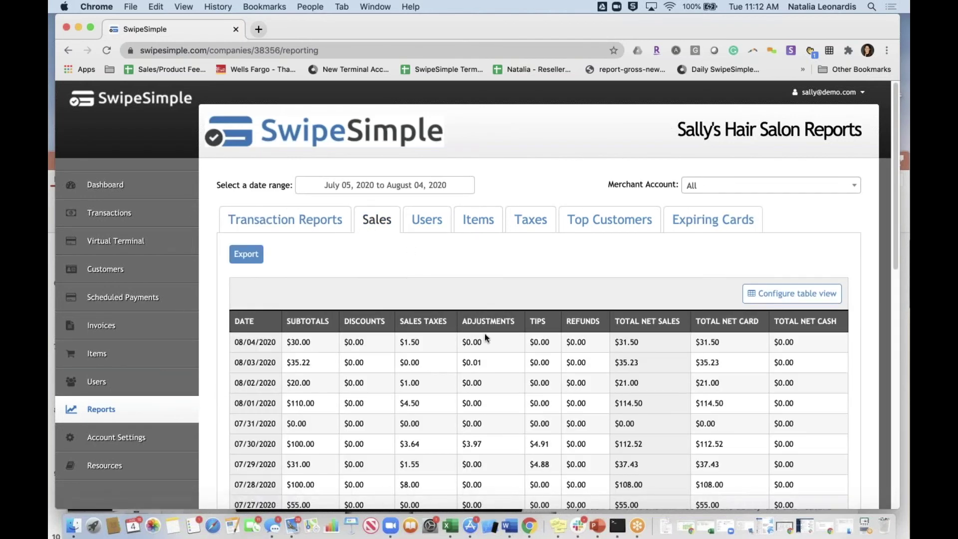
pyautogui.moveTo(474, 339); pyautogui.dragTo(480, 464)
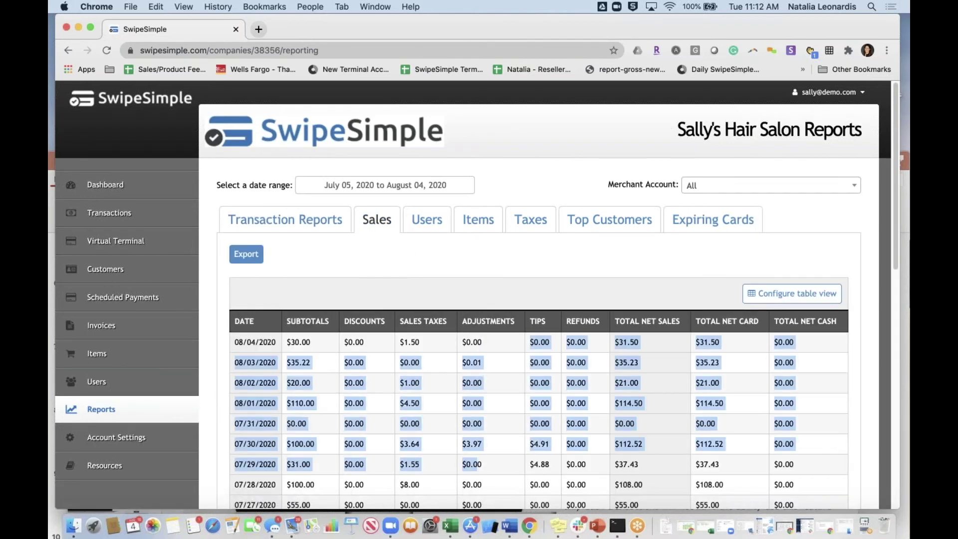
pyautogui.click(479, 464)
# - Highlight the $3.97 adjustment on 07/30 and the $23.19 adjustments total, then open the Users report
pyautogui.scroll(-3, 479, 294)
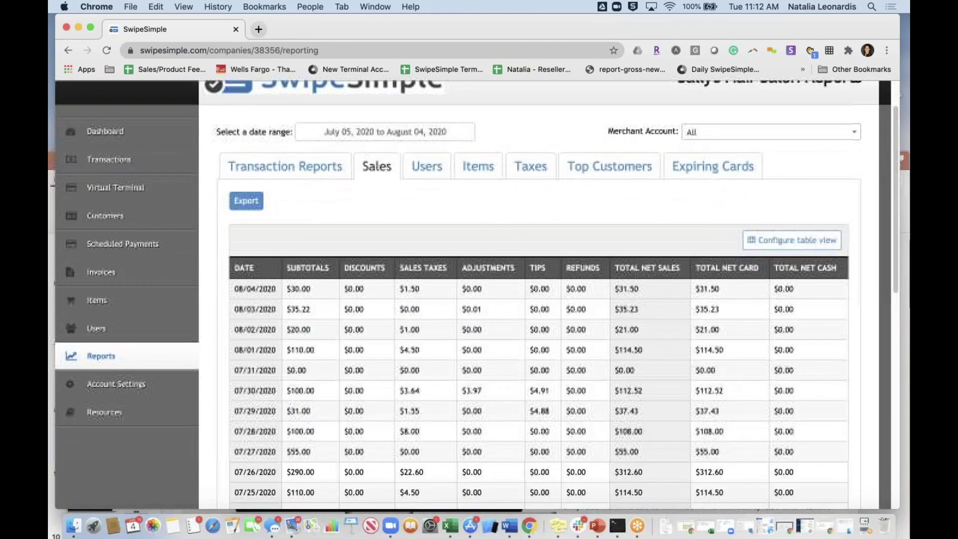
pyautogui.scroll(-2, 489, 328)
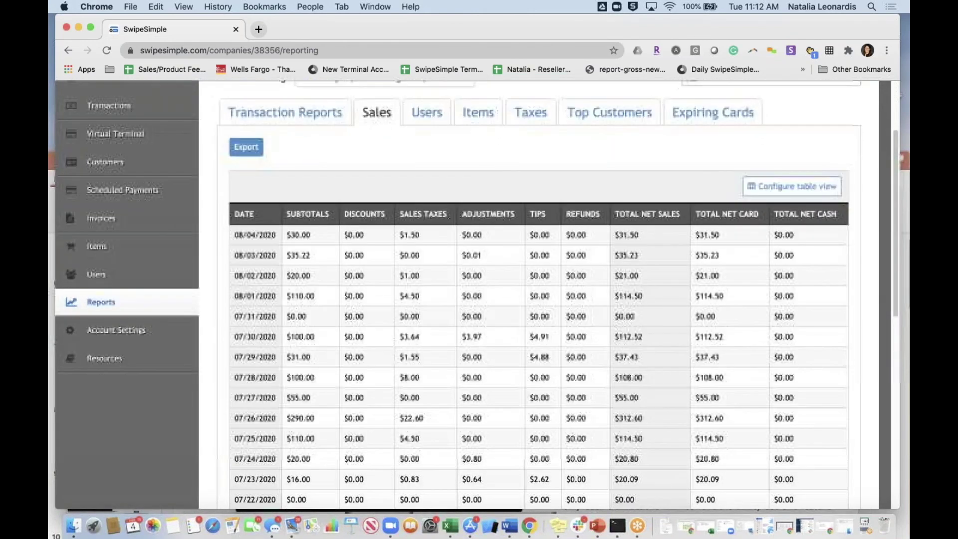
pyautogui.doubleClick(472, 316)
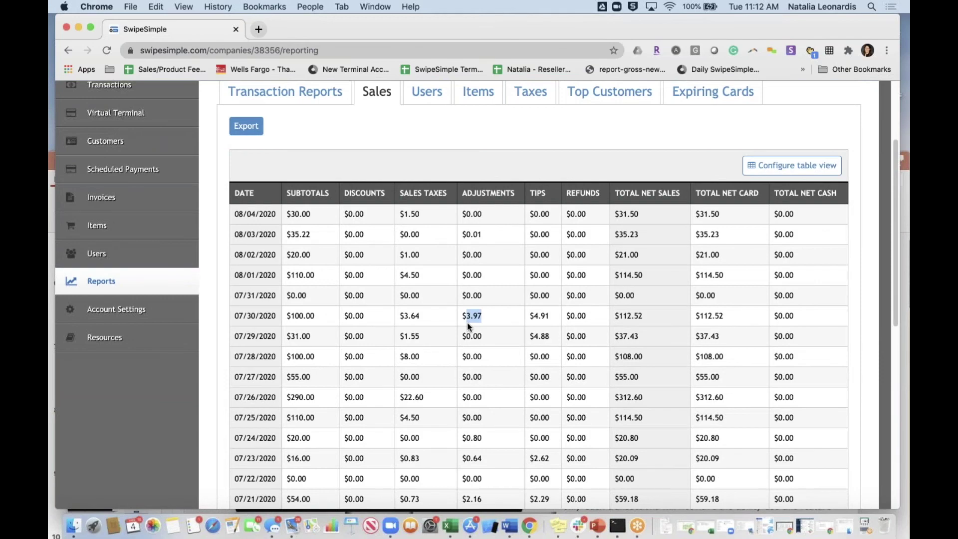
pyautogui.scroll(-10, 472, 315)
pyautogui.scroll(-2, 486, 460)
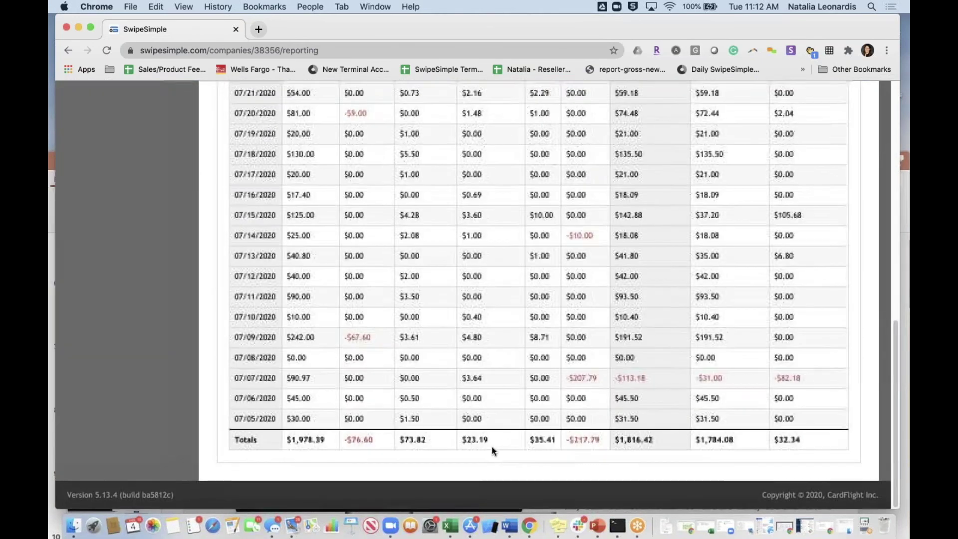
pyautogui.doubleClick(459, 443)
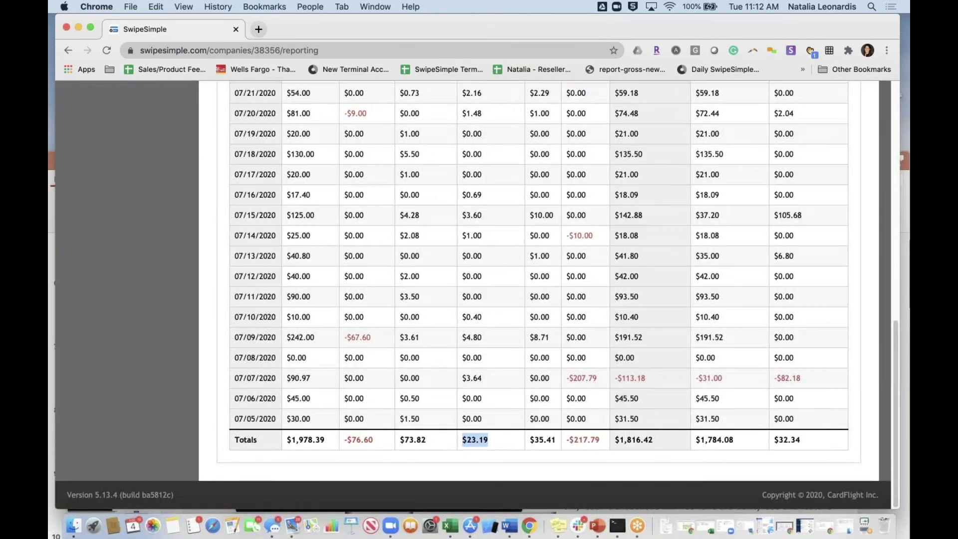
pyautogui.scroll(12, 460, 443)
pyautogui.scroll(3, 449, 252)
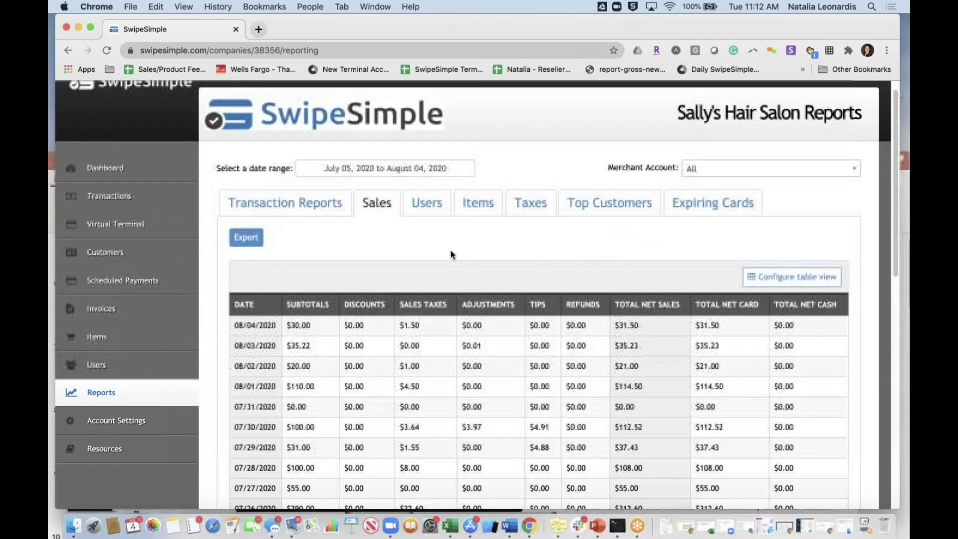
pyautogui.click(427, 203)
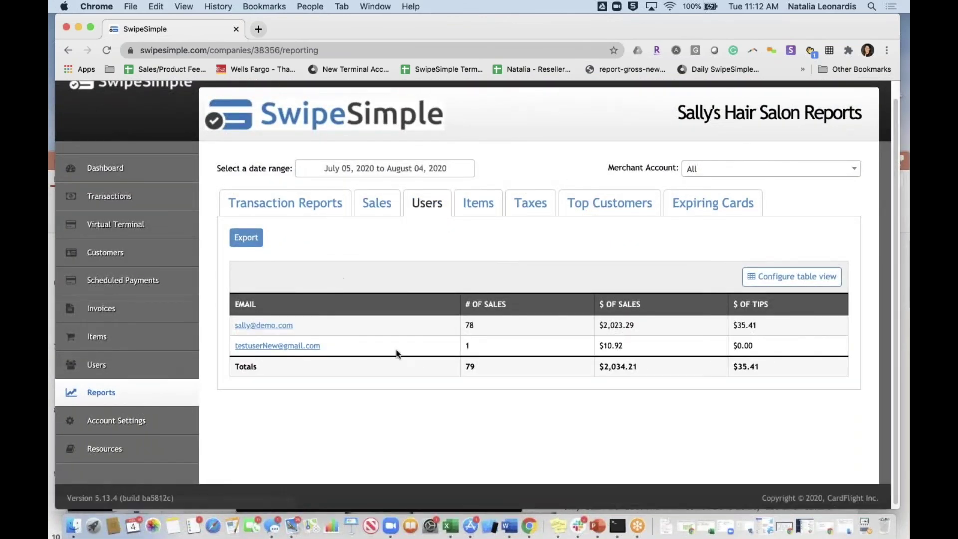
# - Step through the Items, Taxes, Top Customers and Expiring Cards reports, then open Account Settings
pyautogui.click(484, 202)
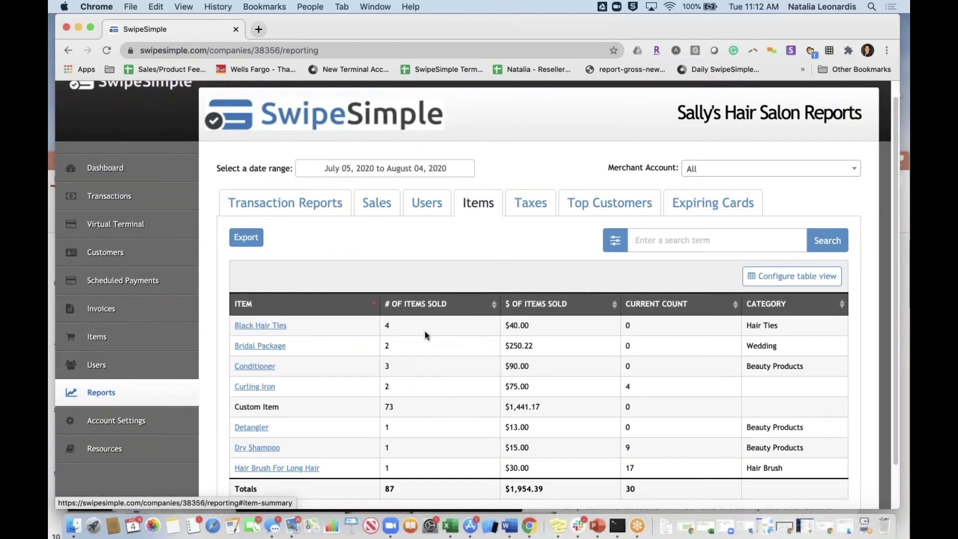
pyautogui.click(529, 209)
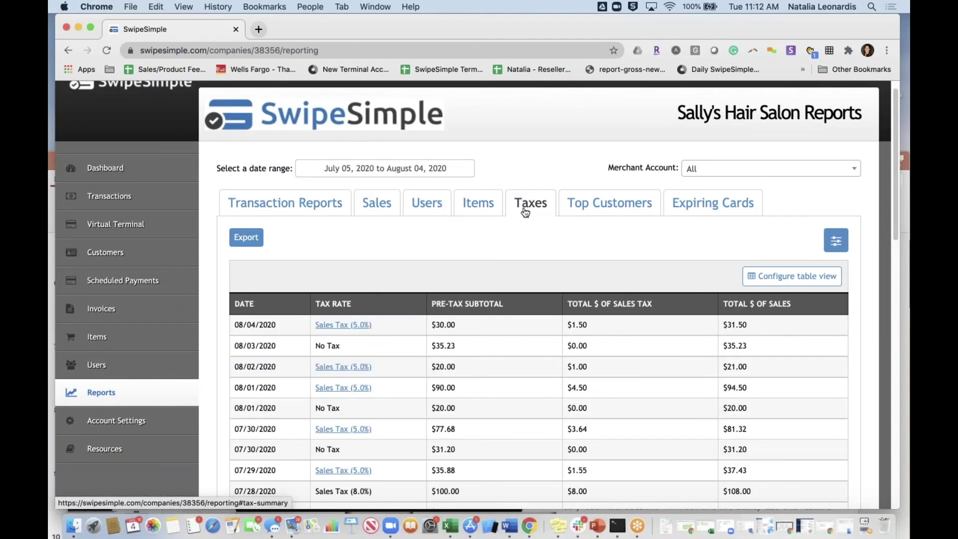
pyautogui.scroll(-5, 607, 374)
pyautogui.scroll(5, 607, 374)
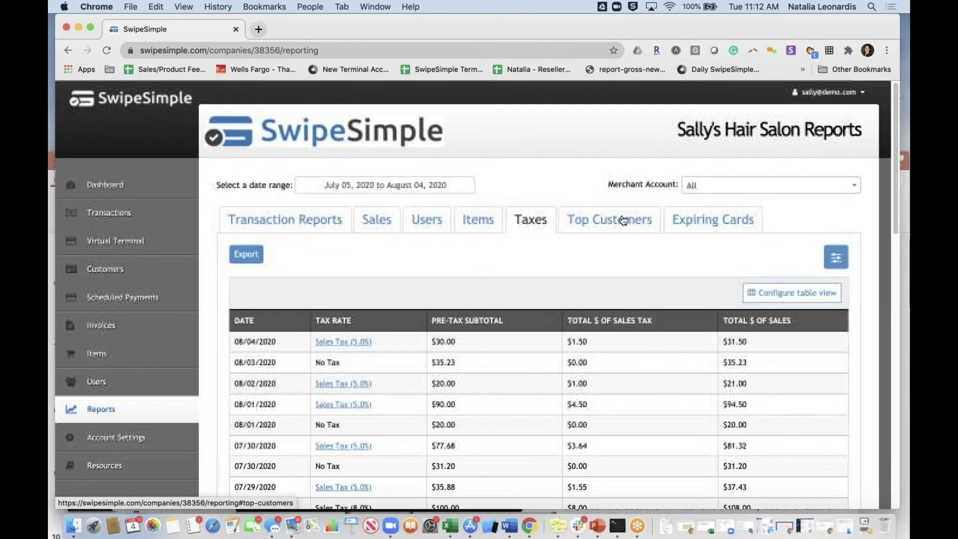
pyautogui.click(618, 222)
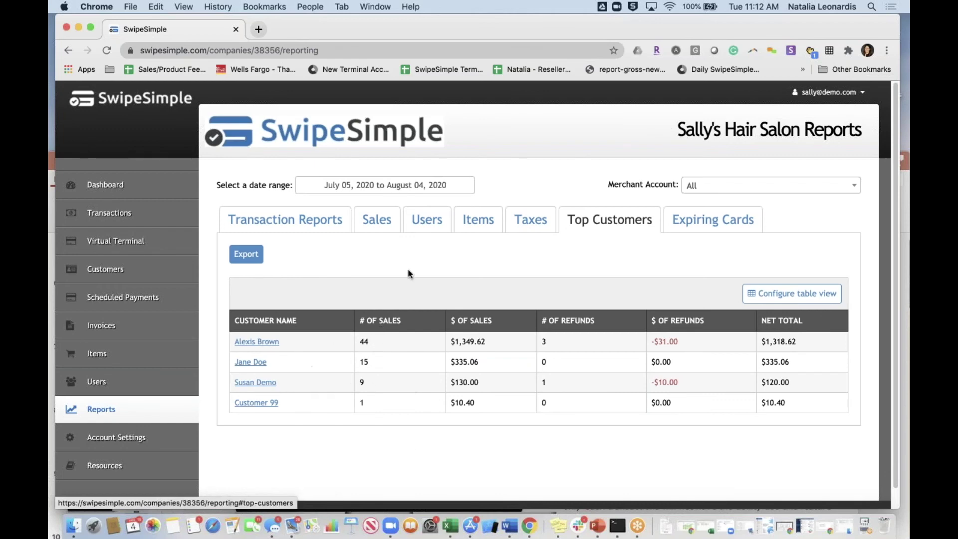
pyautogui.click(725, 222)
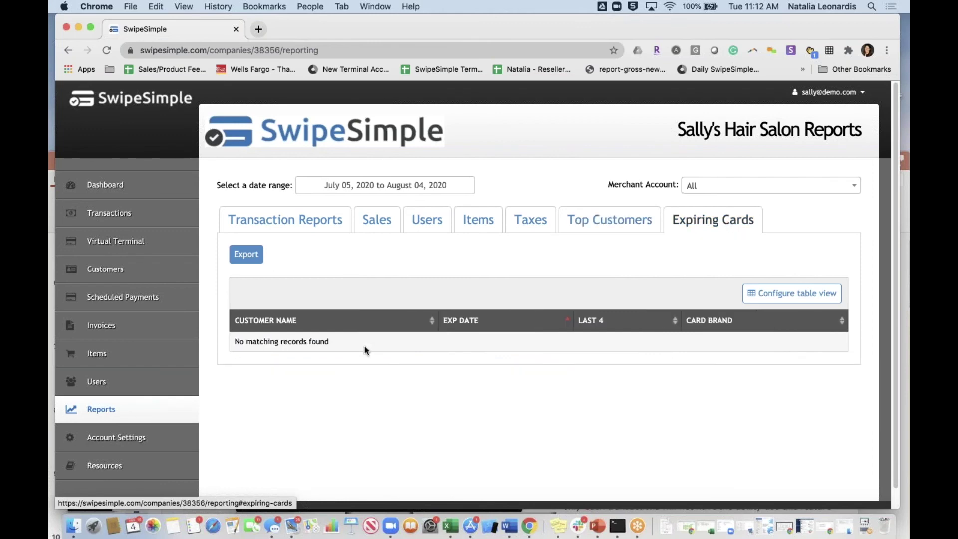
pyautogui.scroll(-1, 168, 412)
pyautogui.click(169, 411)
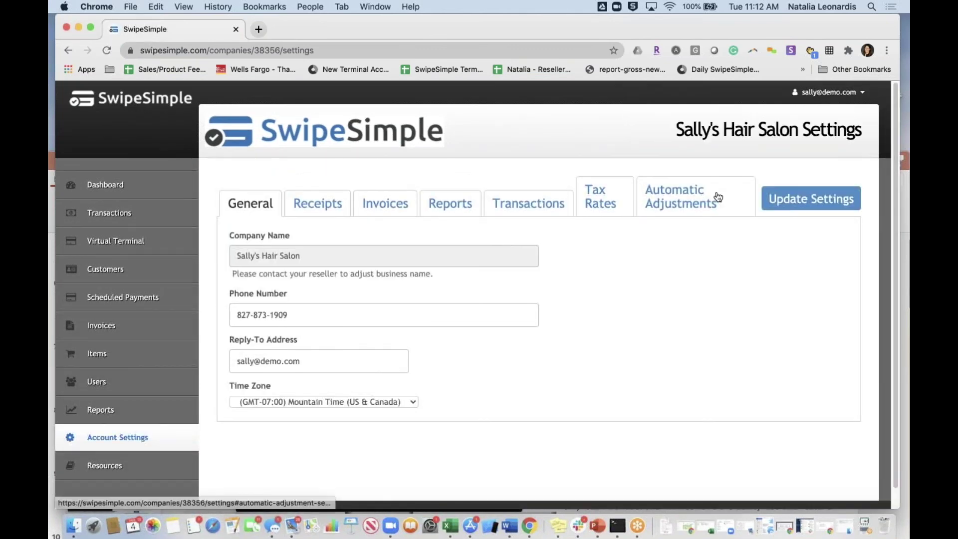
# - Highlight the SVC Fee automatic adjustment details, then view invoice customization and the 10:00 PM daily report settings
pyautogui.click(718, 196)
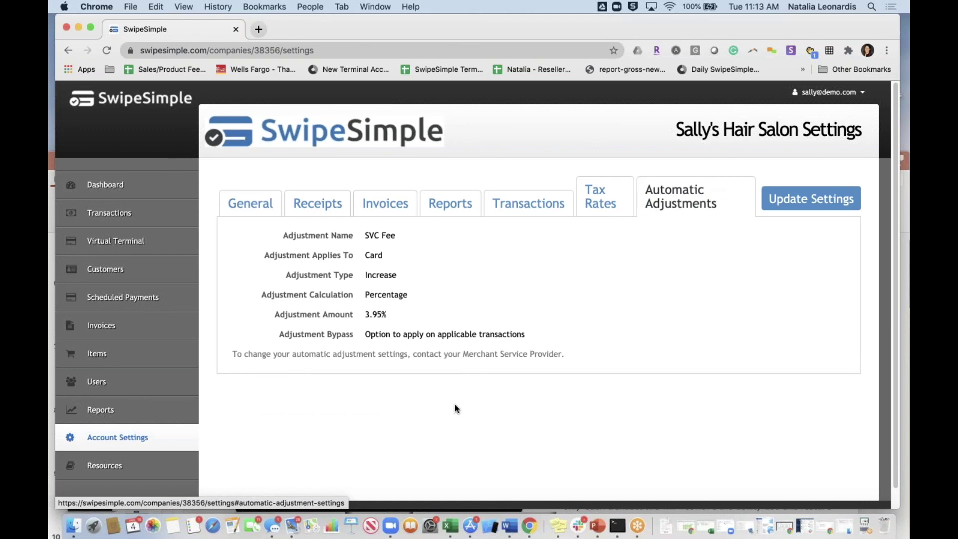
pyautogui.moveTo(538, 355); pyautogui.dragTo(265, 230)
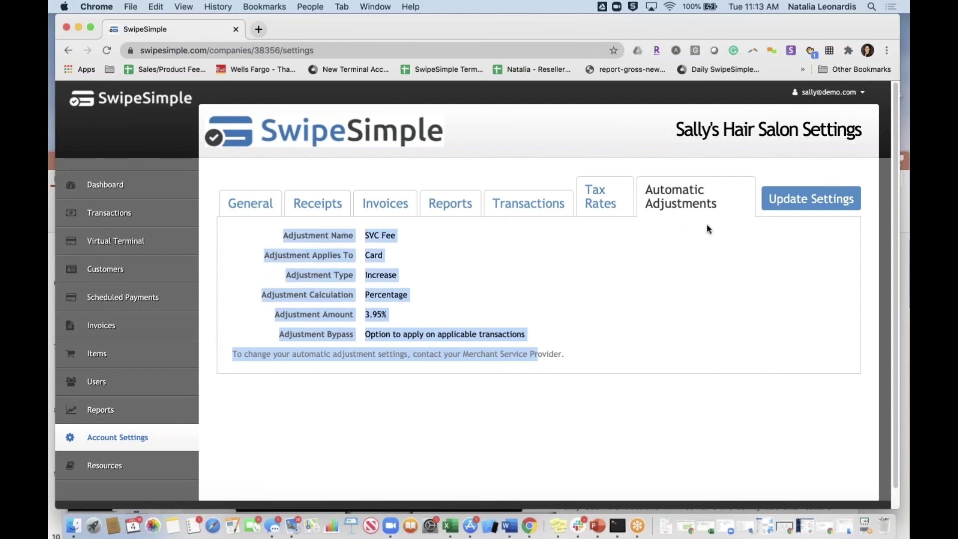
pyautogui.click(388, 219)
pyautogui.scroll(-1, 550, 320)
pyautogui.scroll(1, 559, 326)
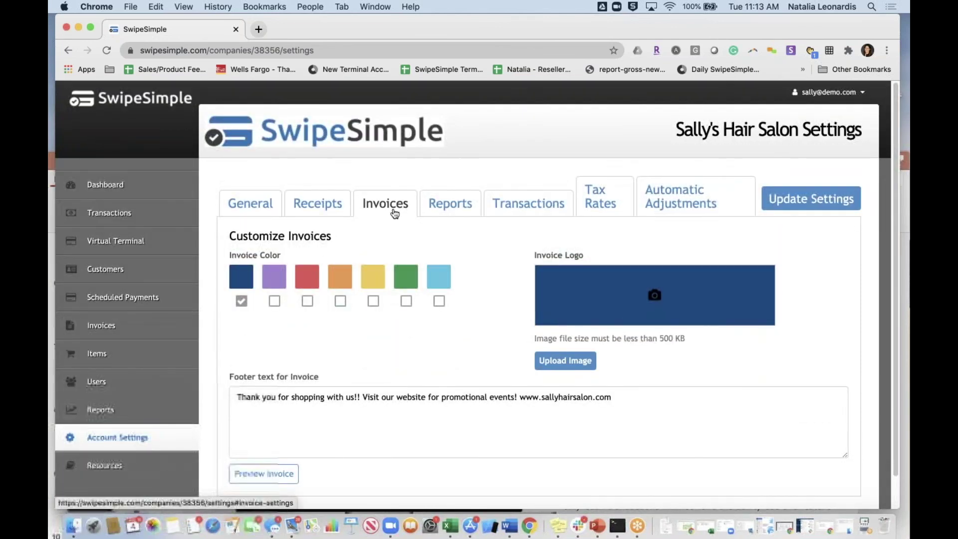
pyautogui.click(450, 212)
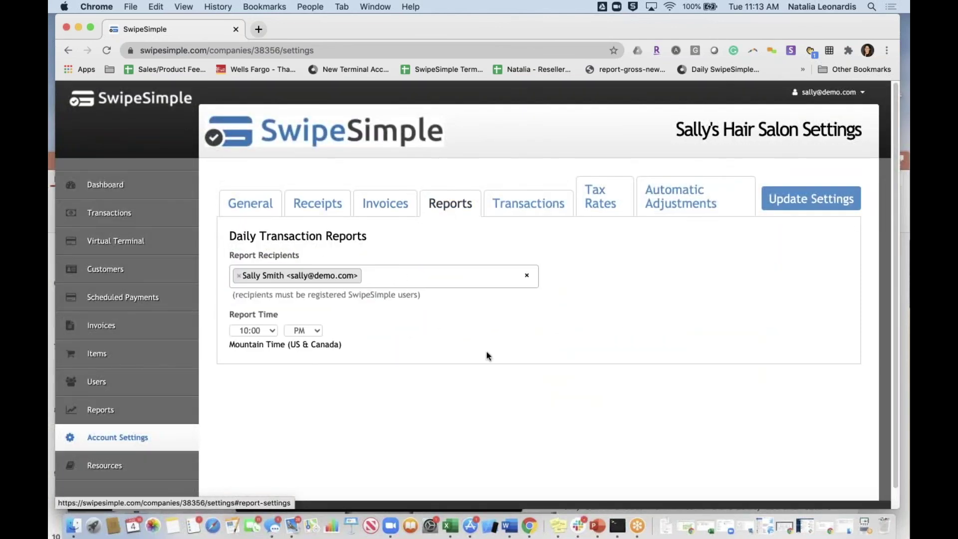